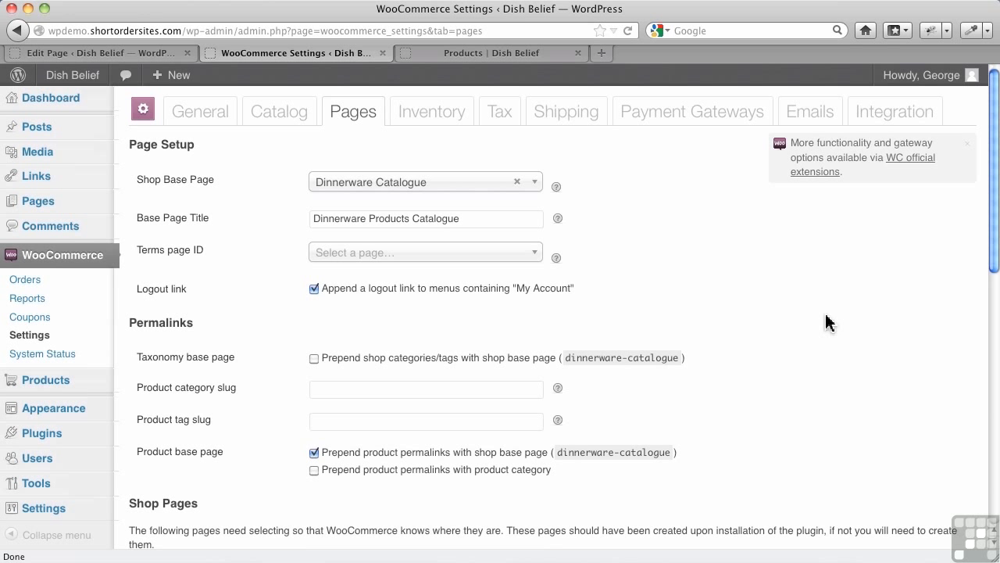
Check the Cart page assignment under Shop Pages unchanged, then return to the Change Password page editor.
scroll(829, 323, down, 10)
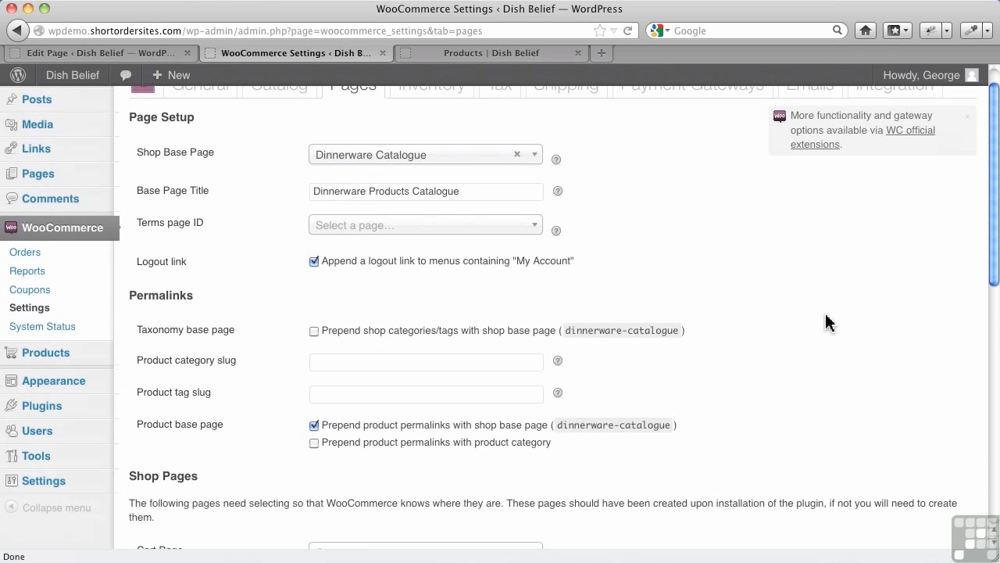
scroll(829, 323, up, 1)
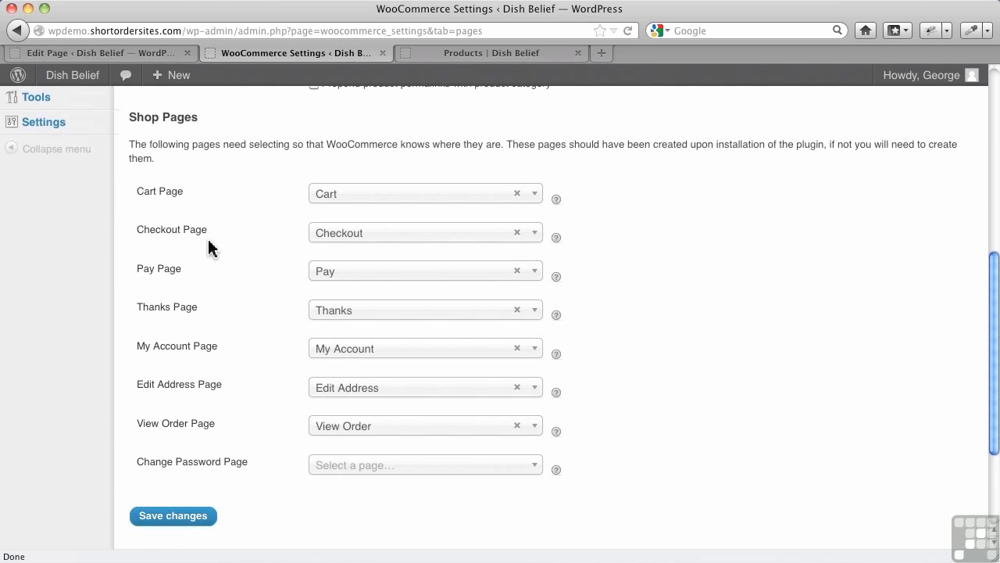
click(536, 202)
click(668, 244)
click(117, 56)
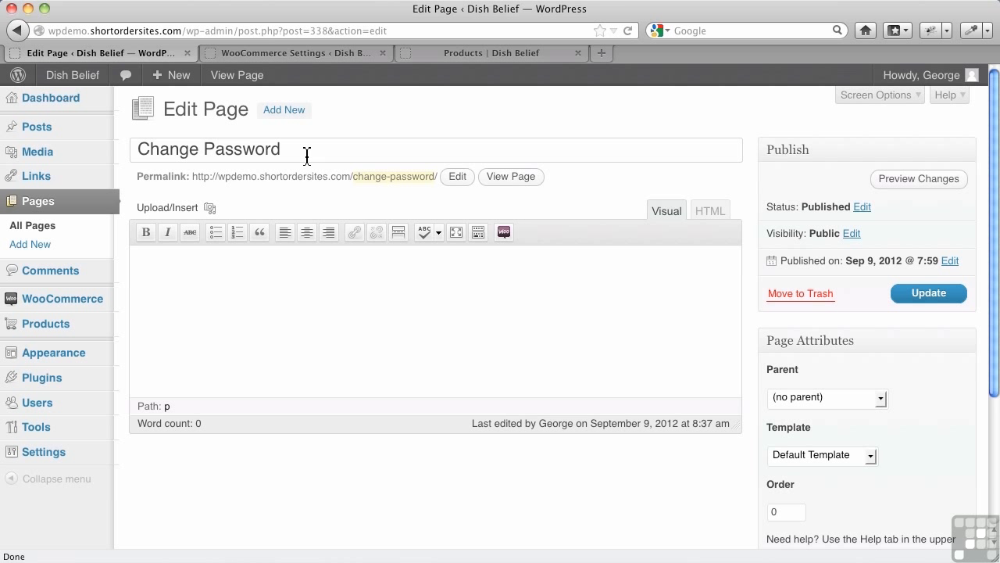
Insert the [woocommerce_change_password] shortcode into the Change Password page and update it.
click(498, 234)
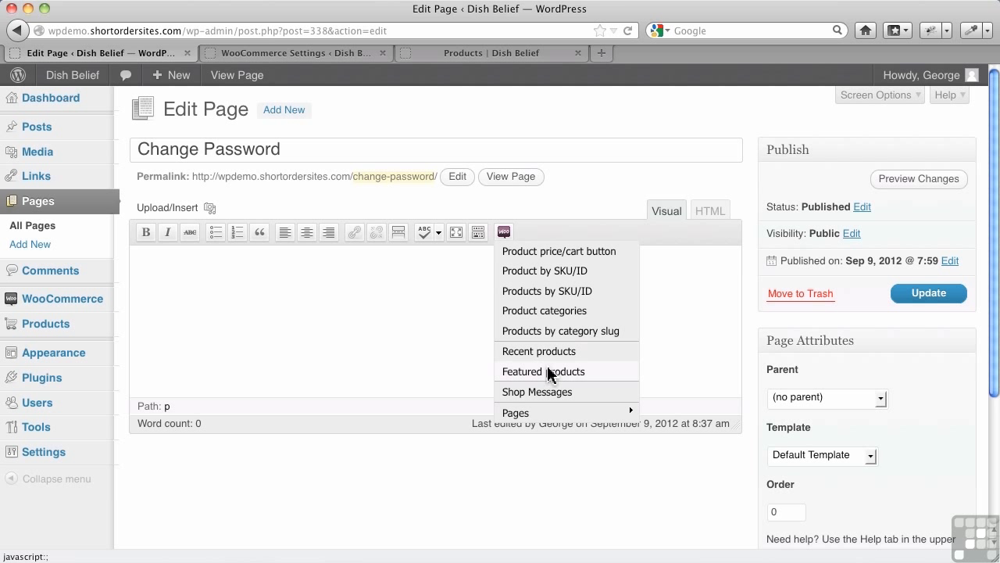
mouse_move(533, 414)
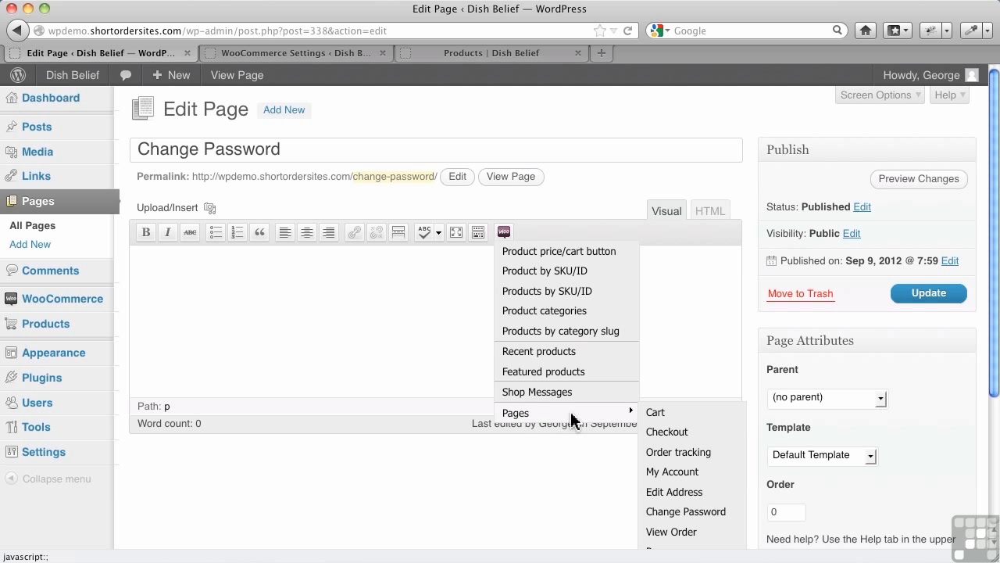
click(664, 514)
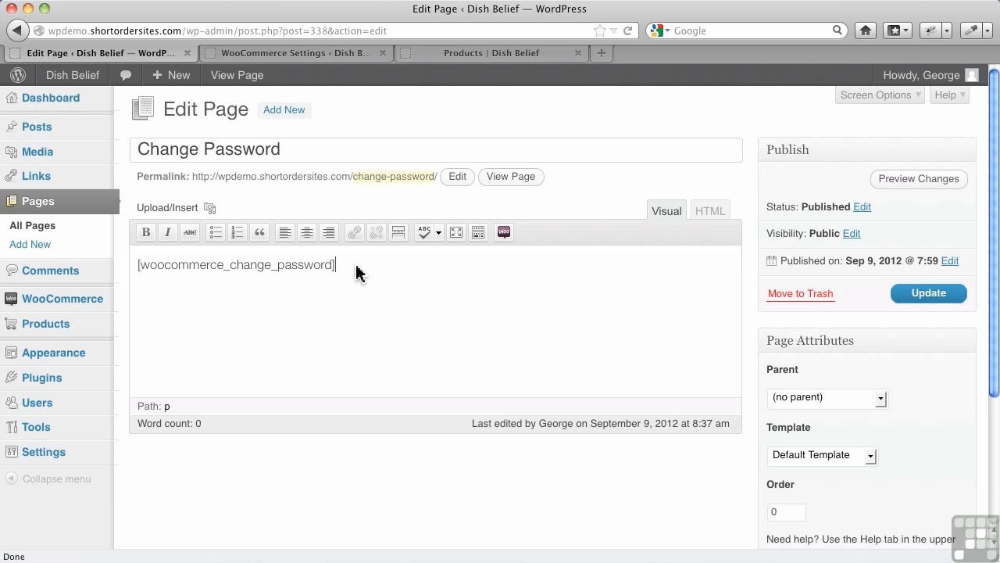
click(937, 292)
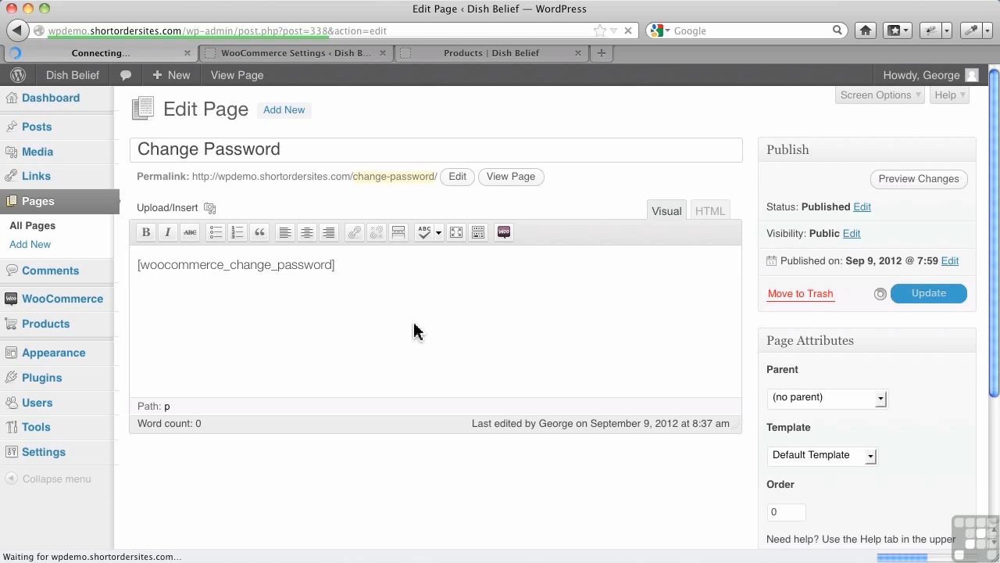
Assign the Change Password page to WooCommerce's Change Password Page setting and save the settings.
click(336, 54)
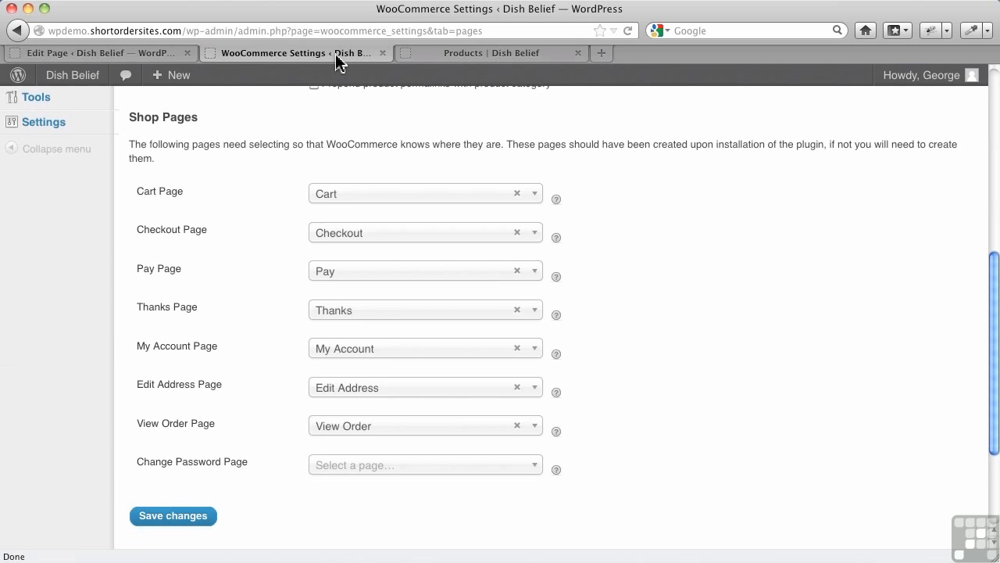
click(531, 468)
scroll(480, 487, down, 3)
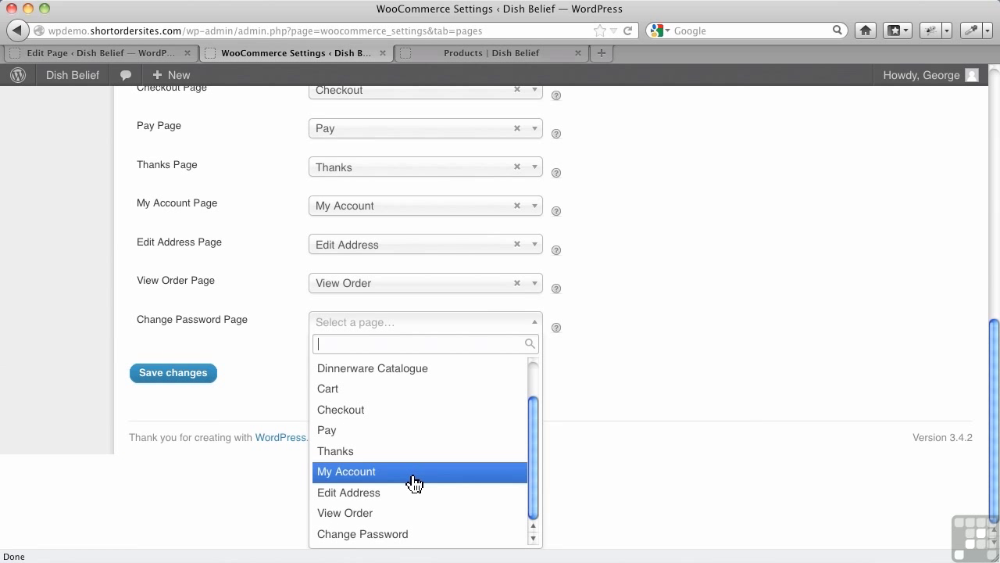
click(412, 534)
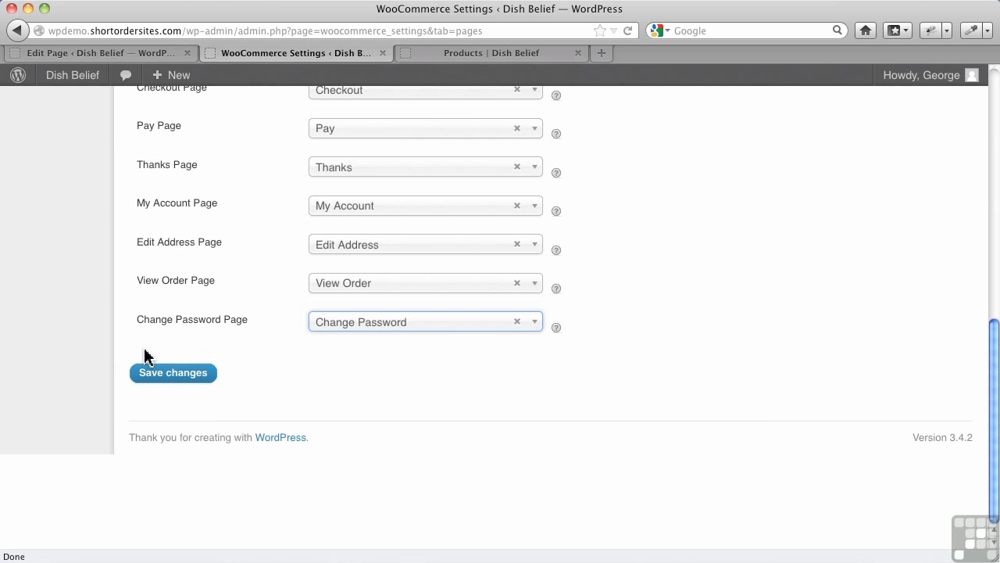
click(173, 375)
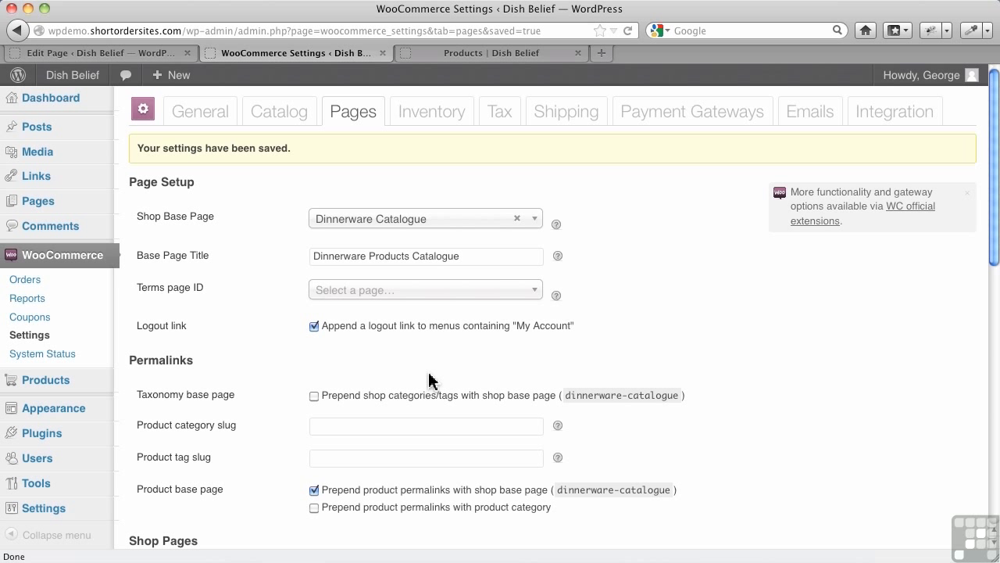
Add a new product 'Blue Striped Bowl' with description 'This is a bit about the blue striped bowl'.
mouse_move(79, 389)
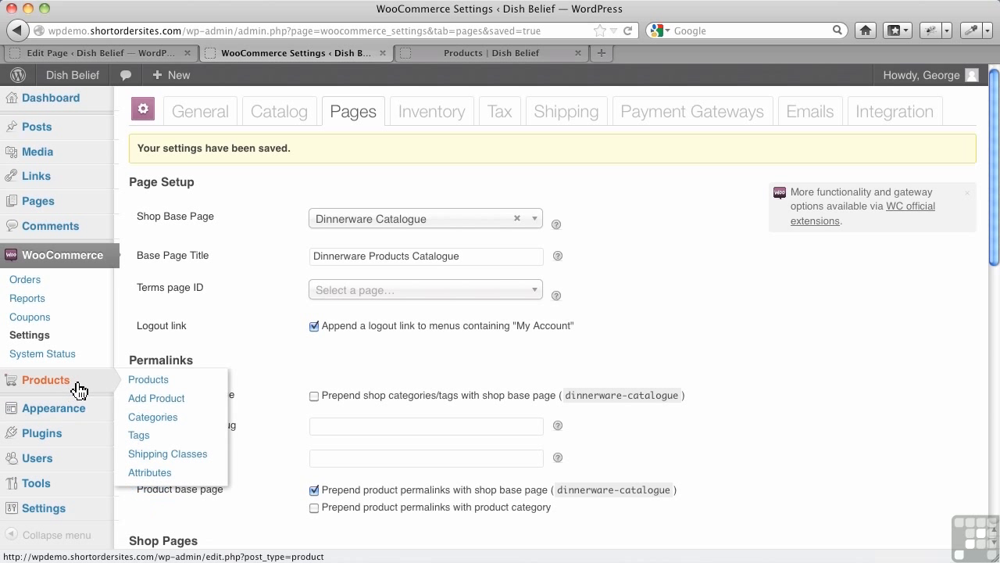
click(146, 401)
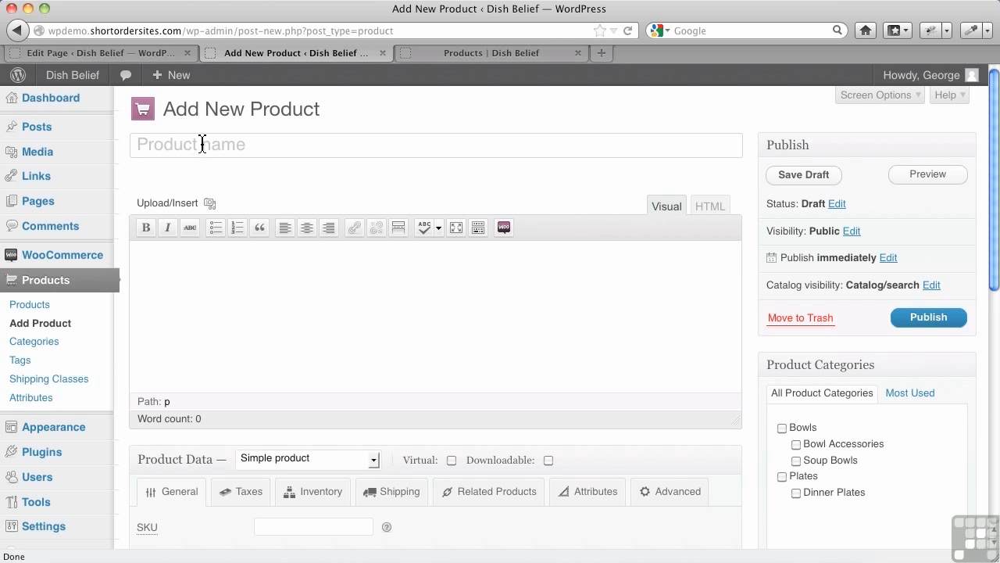
text(Blue Striped Bowl)
click(149, 284)
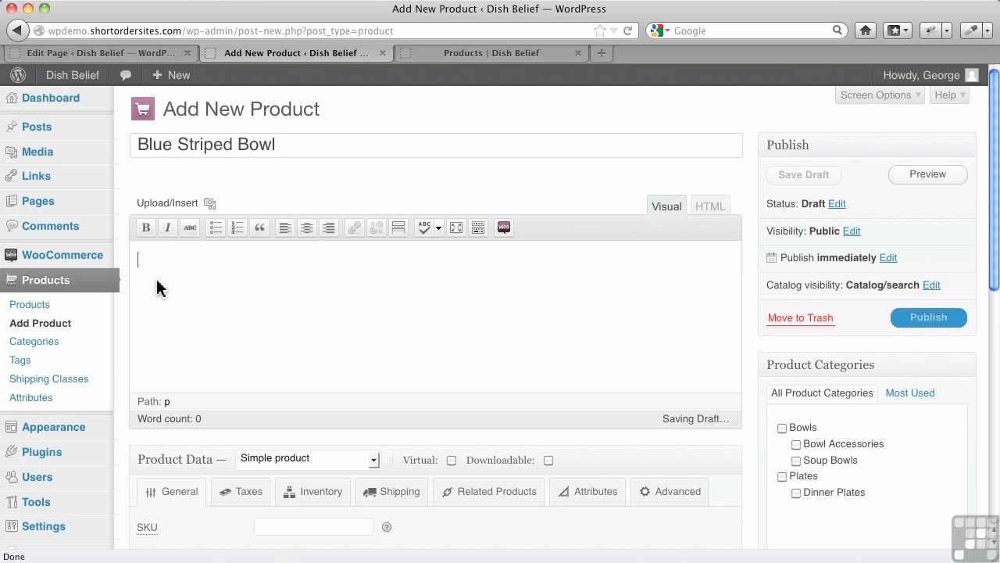
text(This is a)
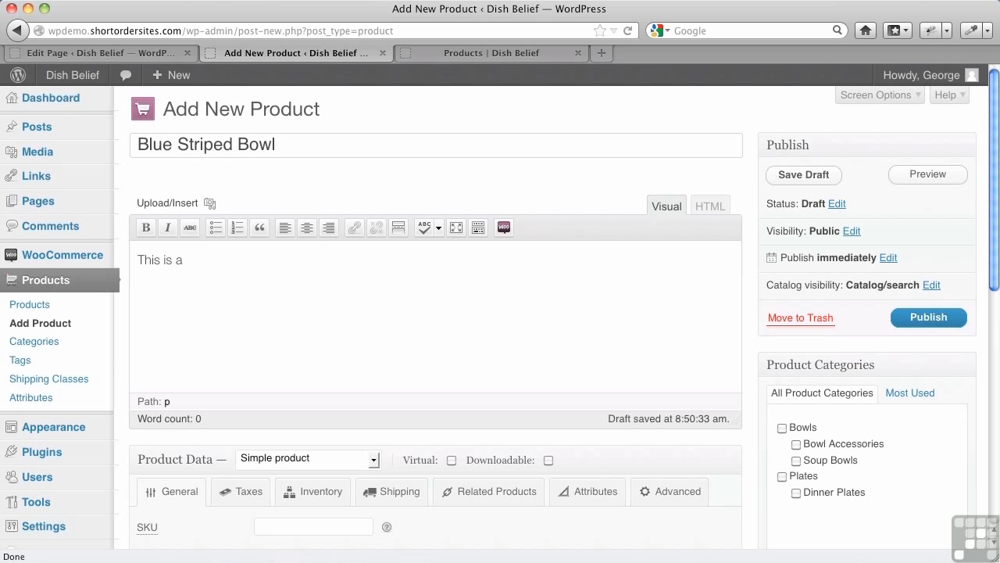
text( bit about the blu)
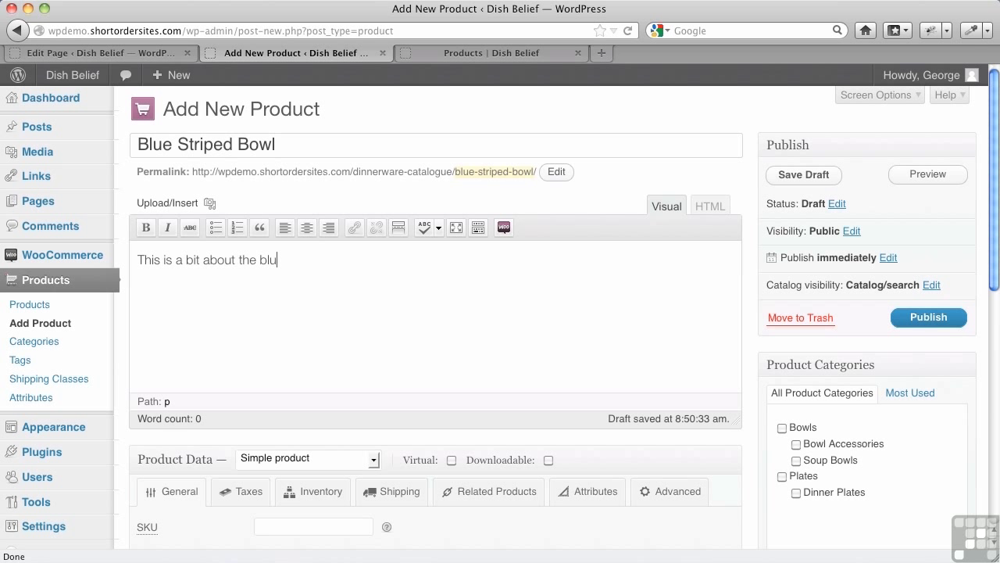
text(e striped bowl.)
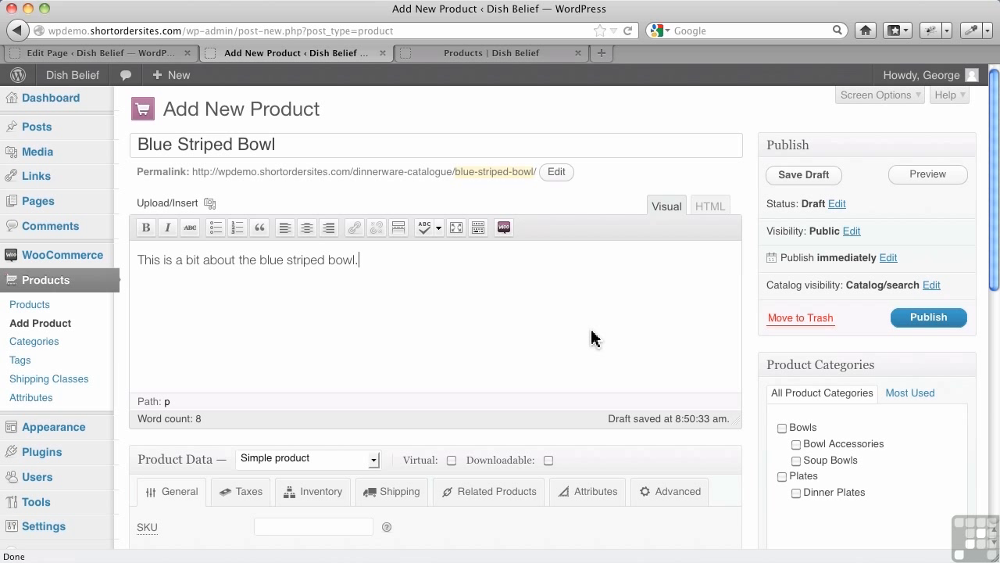
File the product under the Soup Bowls category.
scroll(592, 338, down, 2)
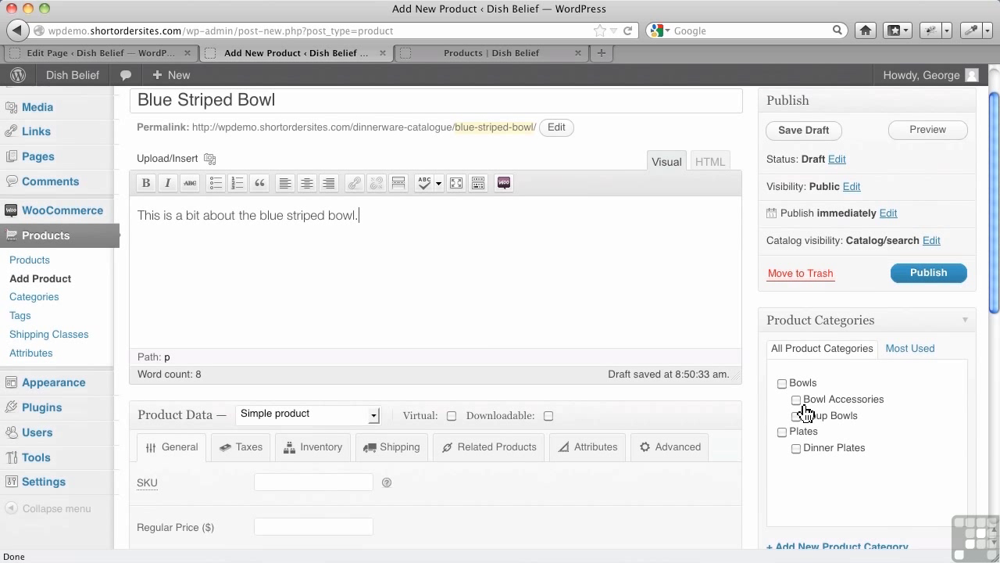
click(797, 417)
scroll(859, 423, down, 3)
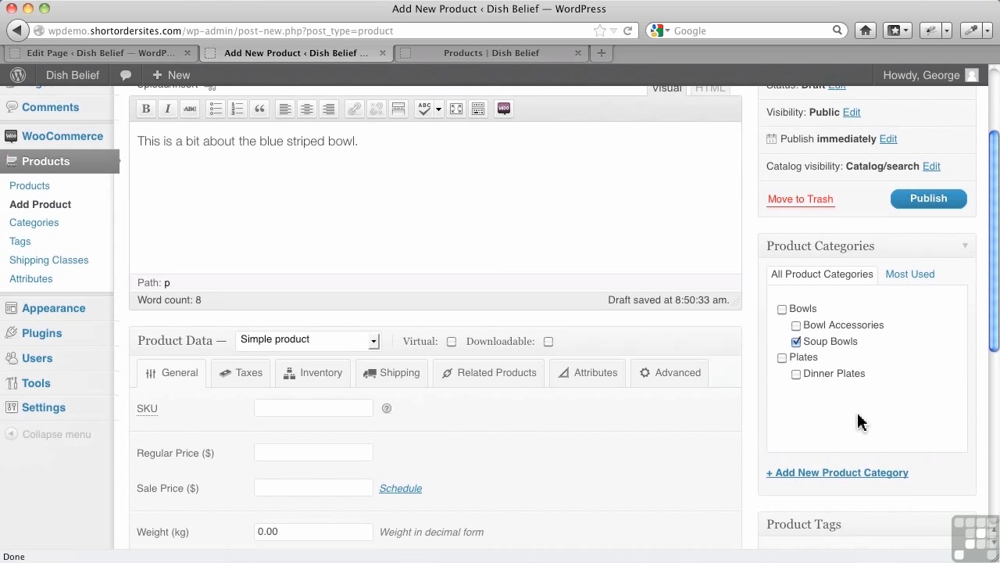
click(834, 474)
scroll(834, 483, down, 5)
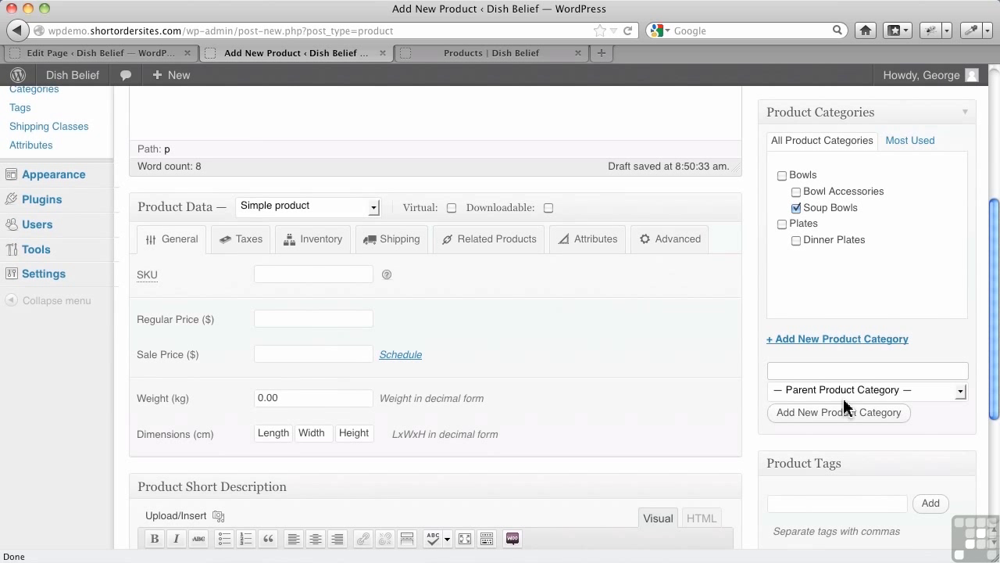
scroll(663, 373, up, 5)
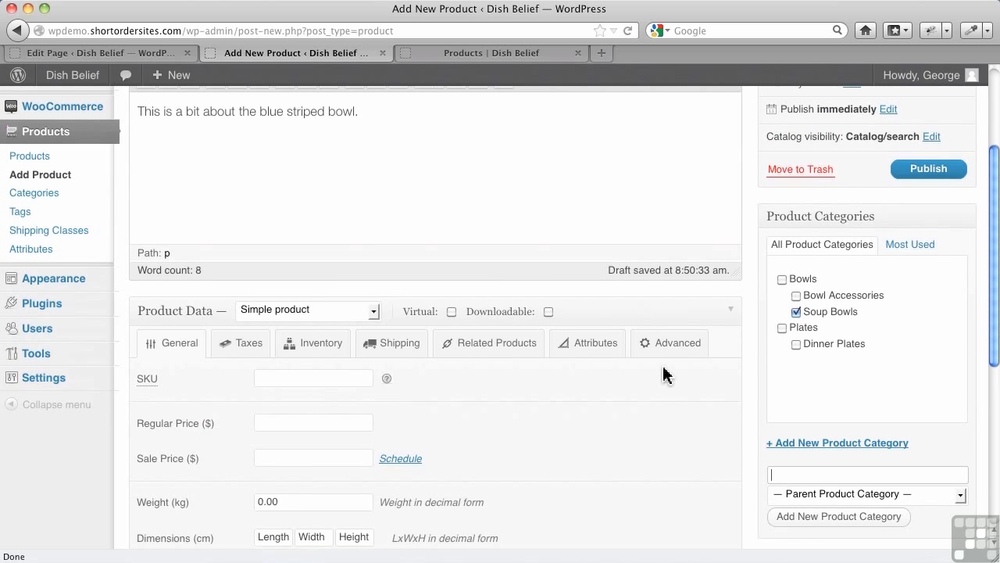
scroll(292, 352, down, 2)
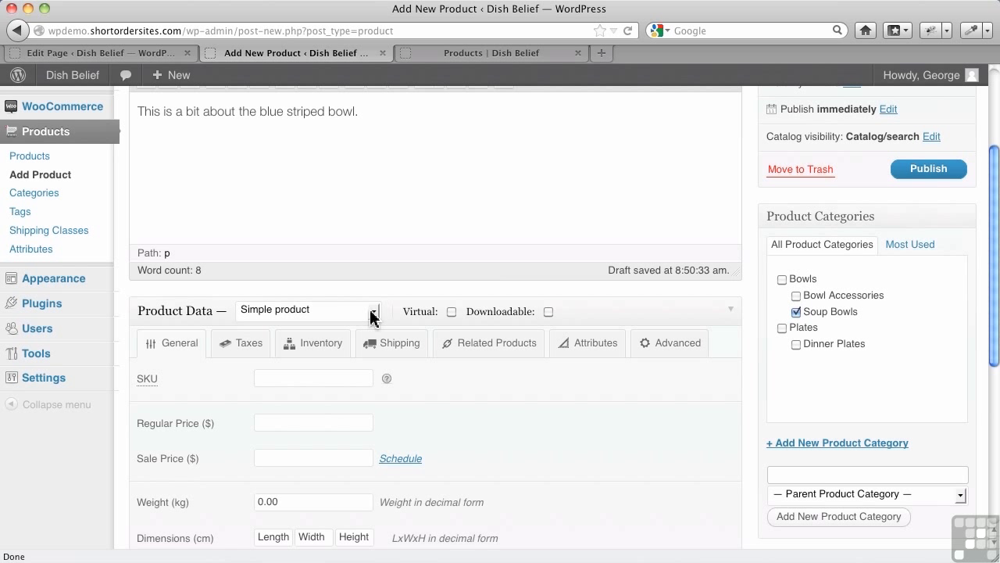
click(373, 313)
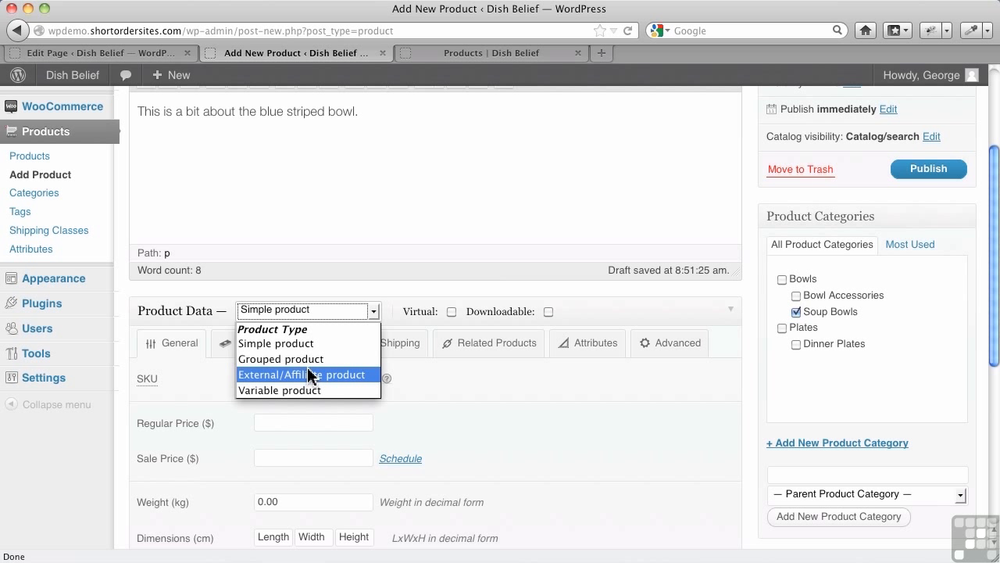
click(460, 393)
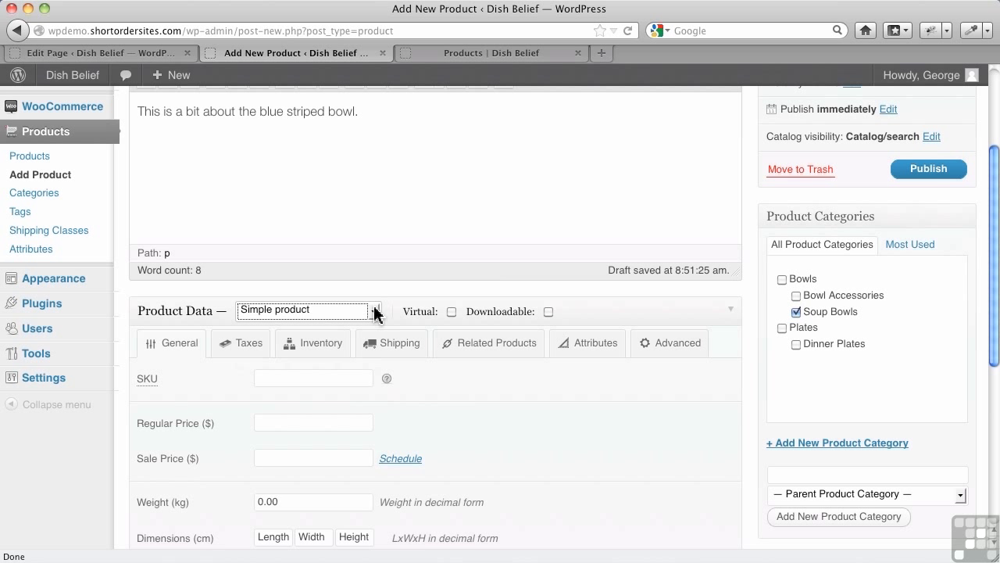
mouse_move(451, 313)
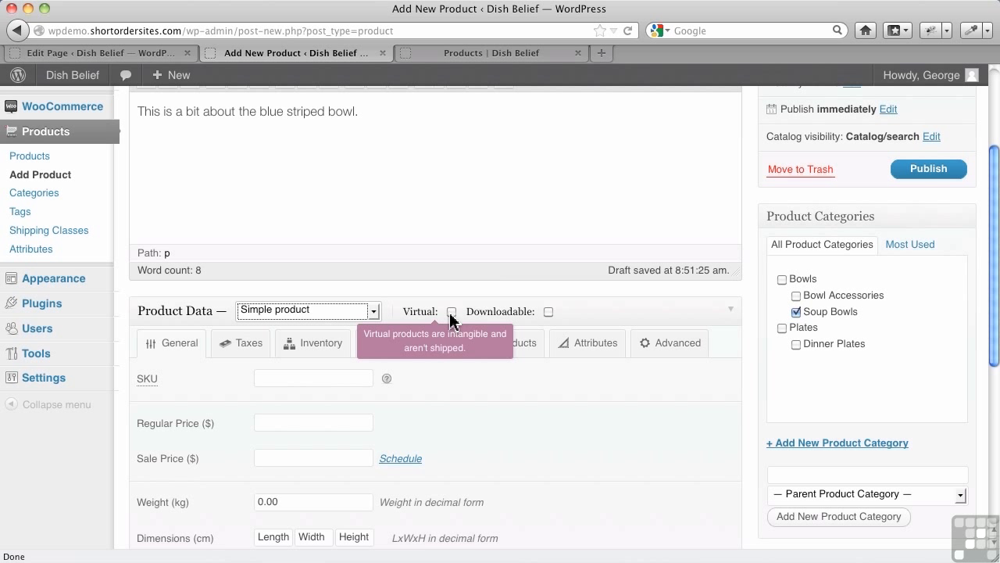
mouse_move(555, 318)
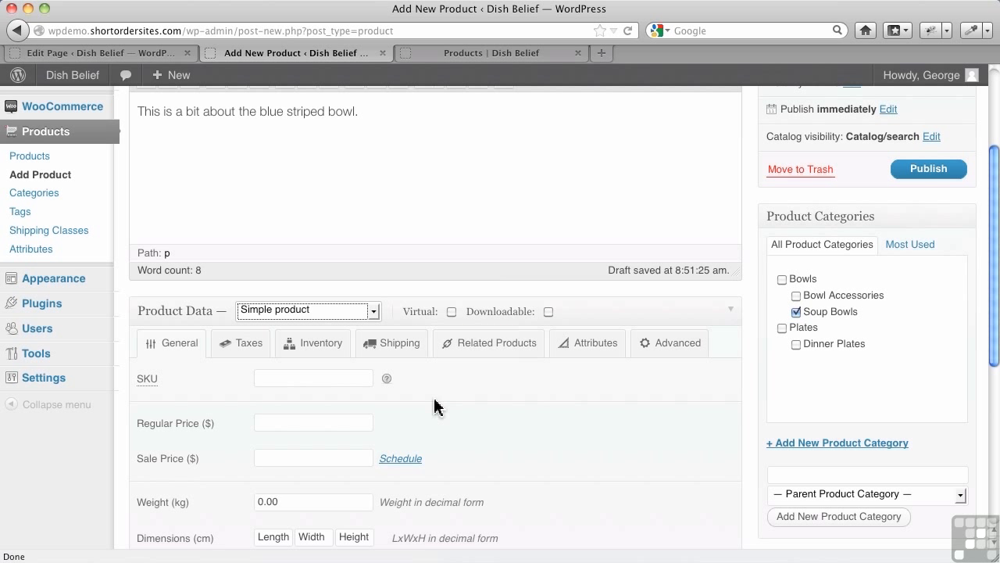
Enter B-8374 as the product's SKU.
click(305, 378)
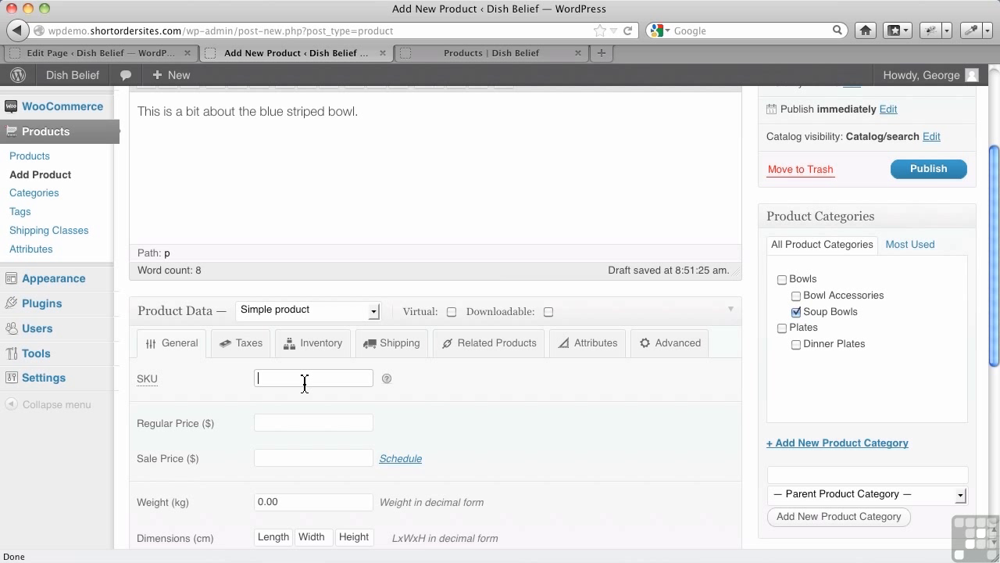
text(B)
key(BackSpace)
text(B-8374)
Set the regular price to 15.00.
click(288, 423)
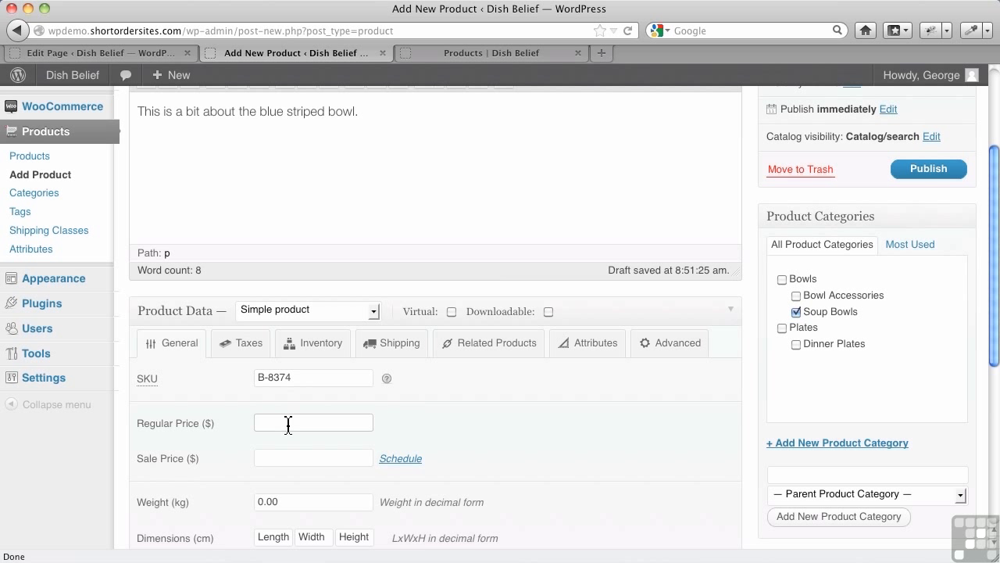
text(15.00)
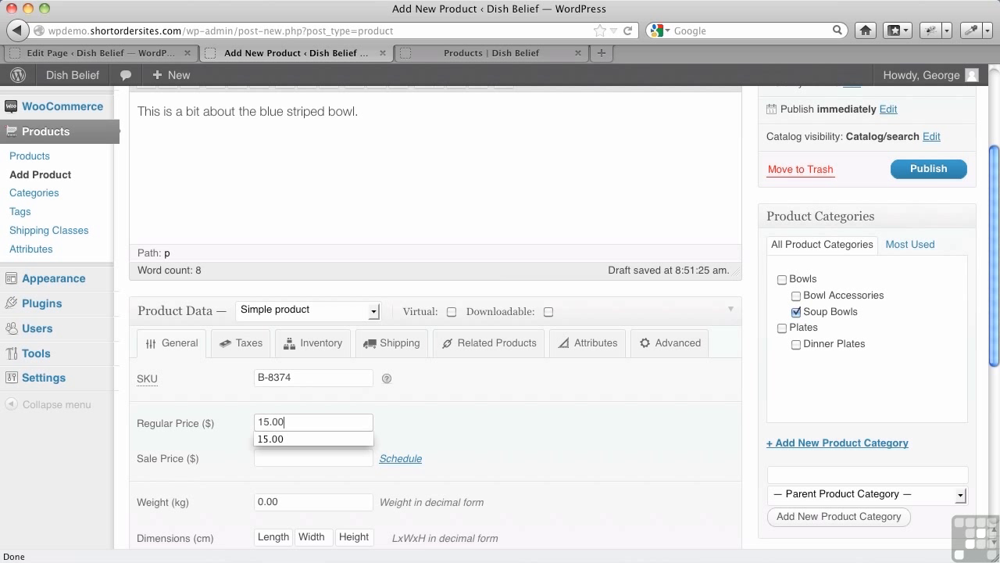
click(272, 436)
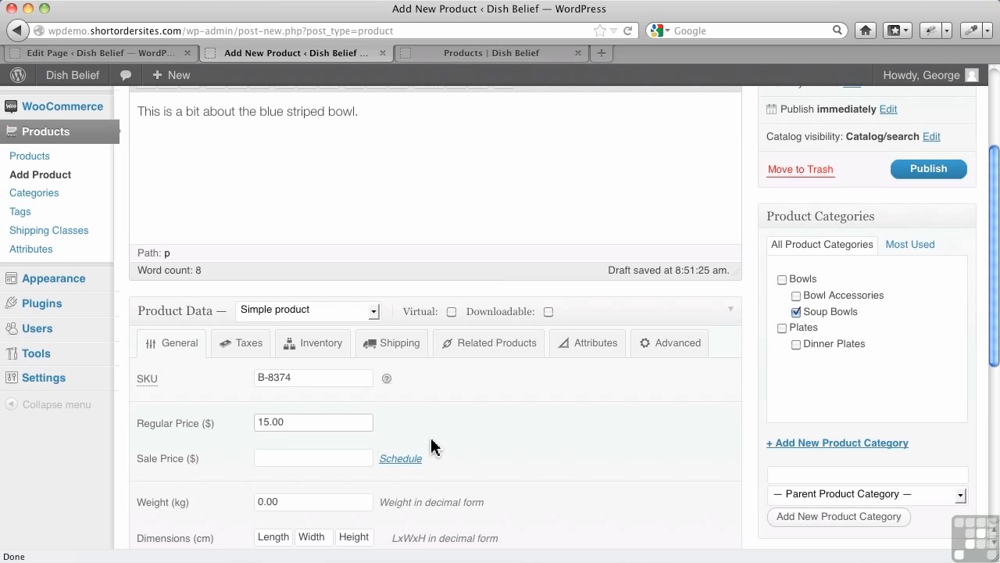
scroll(430, 445, down, 1)
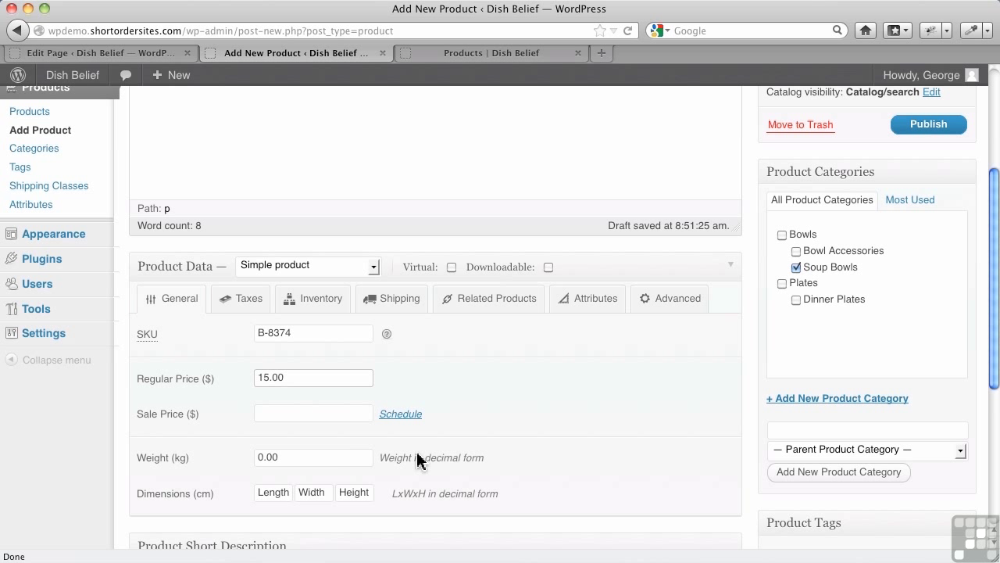
scroll(532, 478, down, 3)
scroll(531, 478, down, 5)
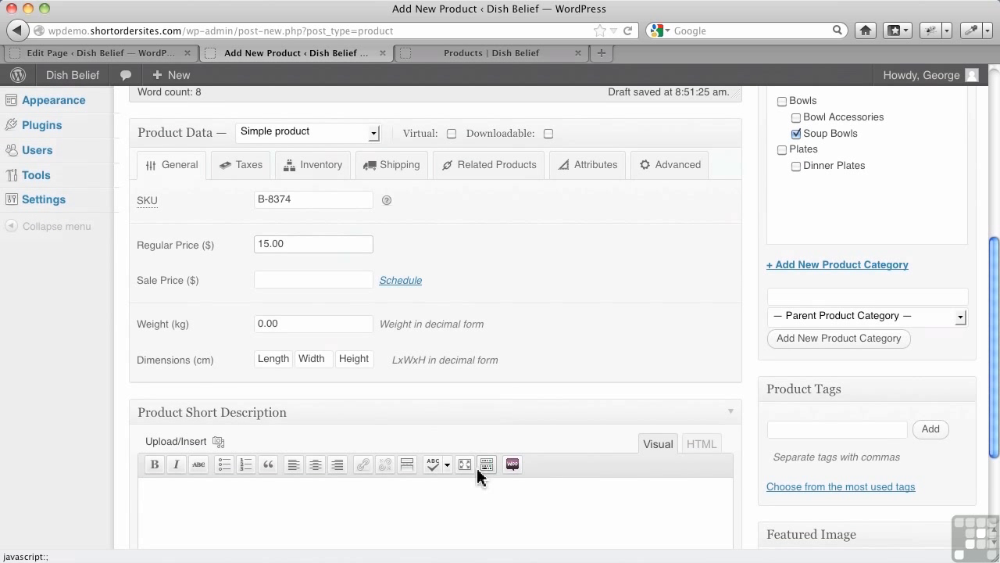
Write 'A short description of our blue striped bowl' in the Product Short Description editor.
click(372, 453)
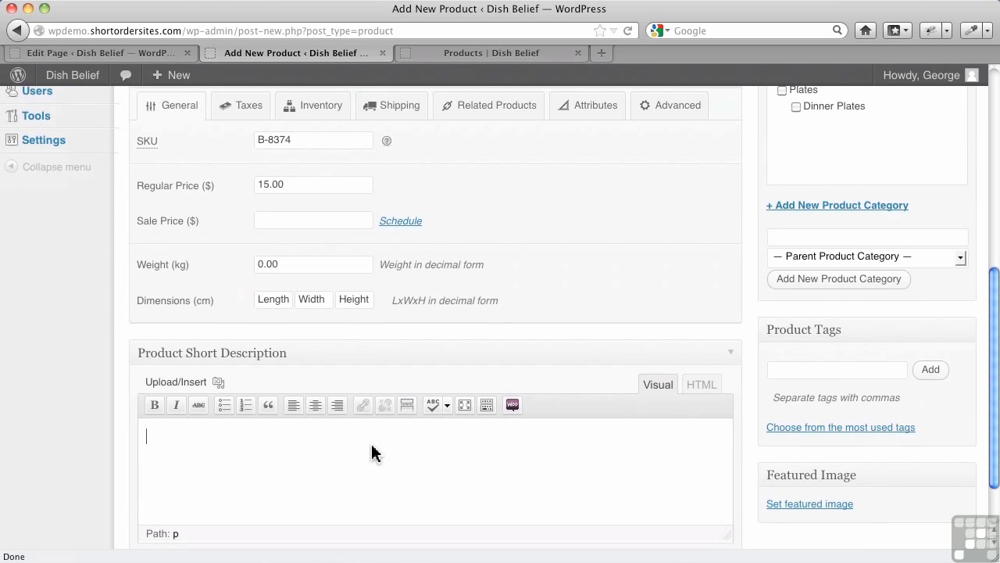
text(A short de)
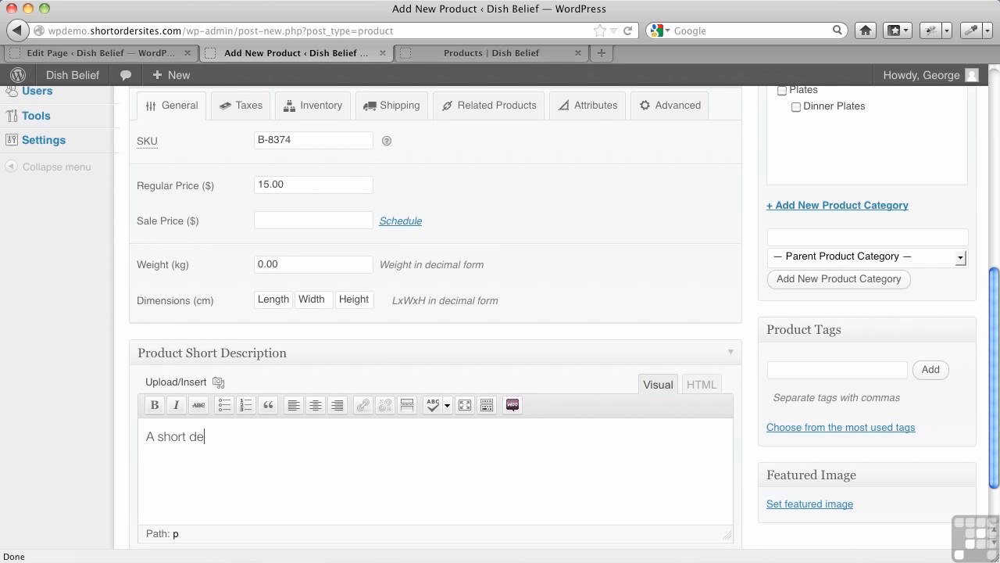
text(scription of our blue striped bowl)
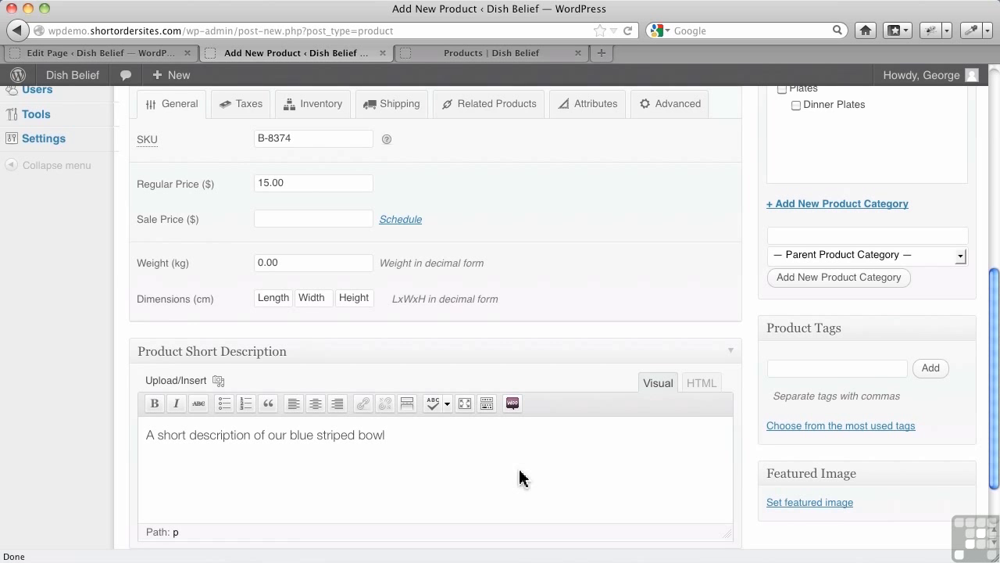
scroll(520, 475, down, 2)
Upload blue-stripes-bowl.jpg as the featured image and publish the Blue Striped Bowl product.
click(829, 462)
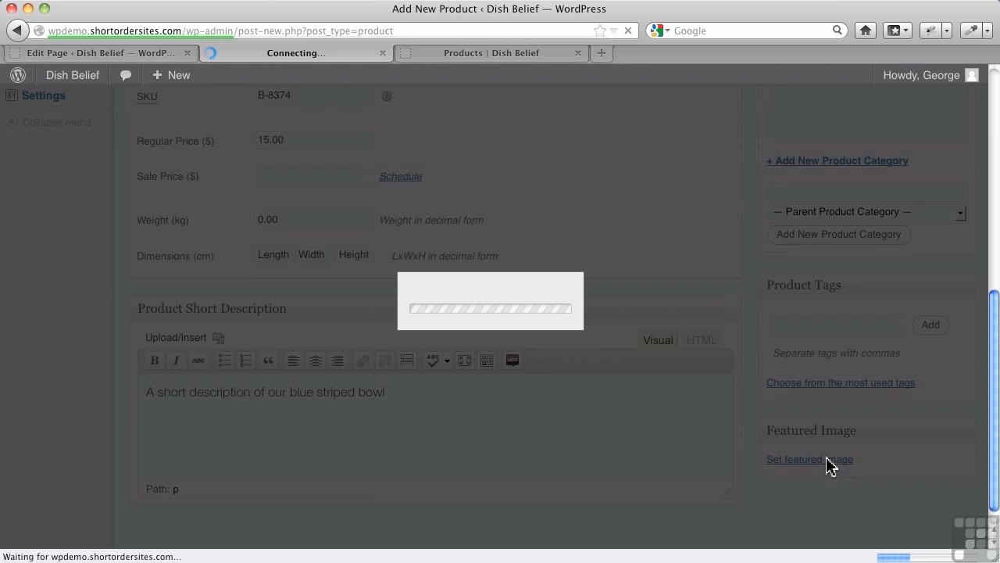
click(497, 303)
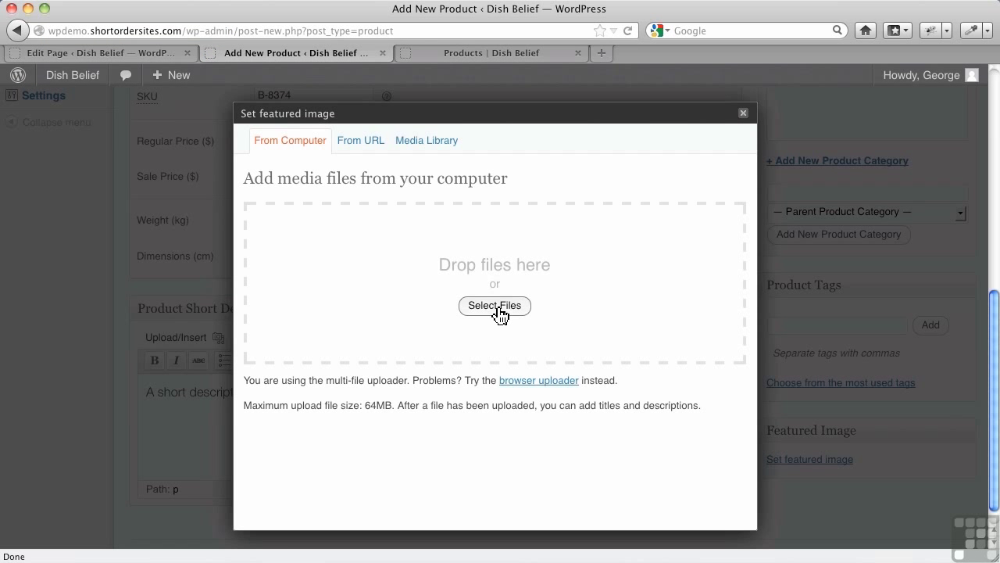
click(387, 113)
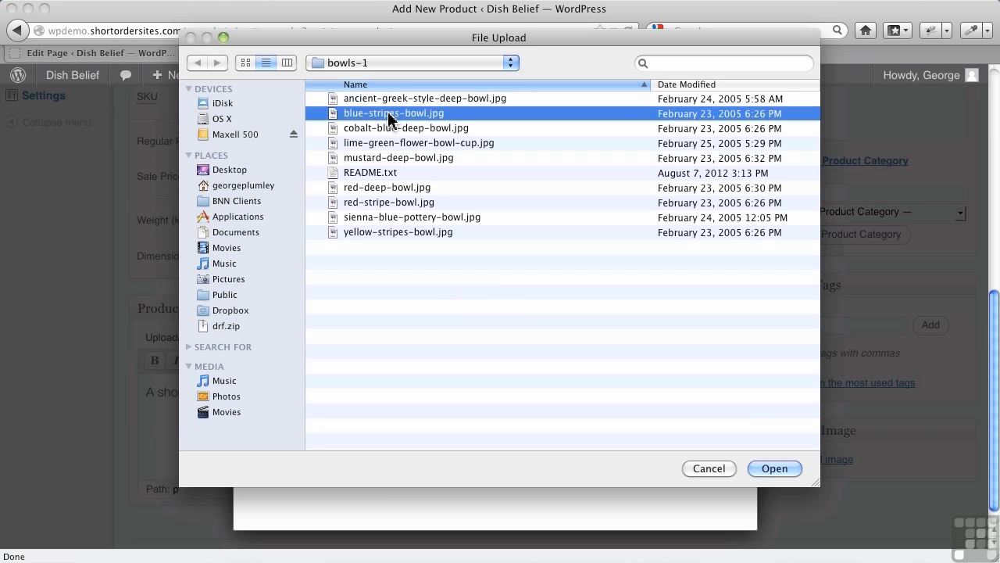
click(781, 468)
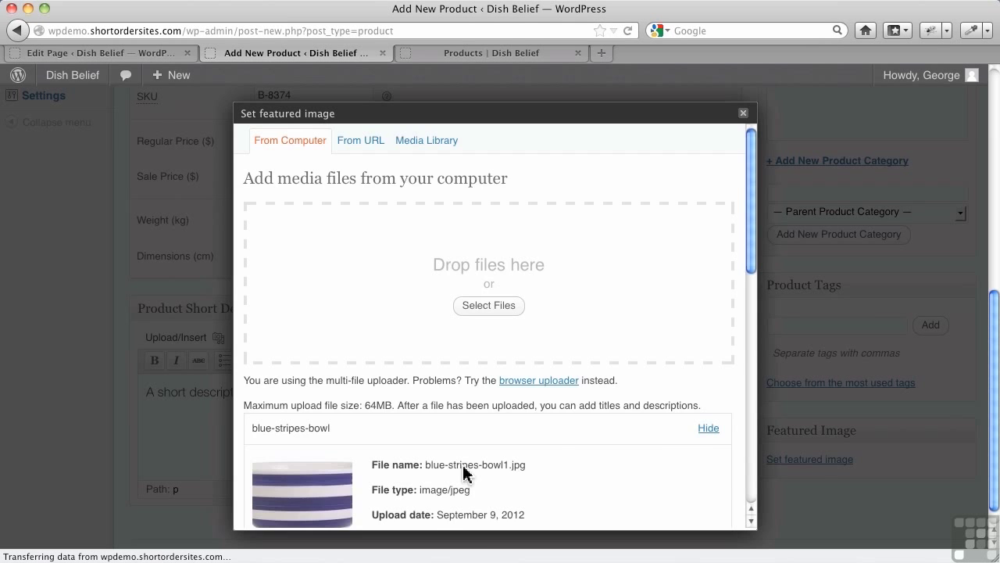
scroll(466, 471, down, 4)
scroll(472, 481, down, 8)
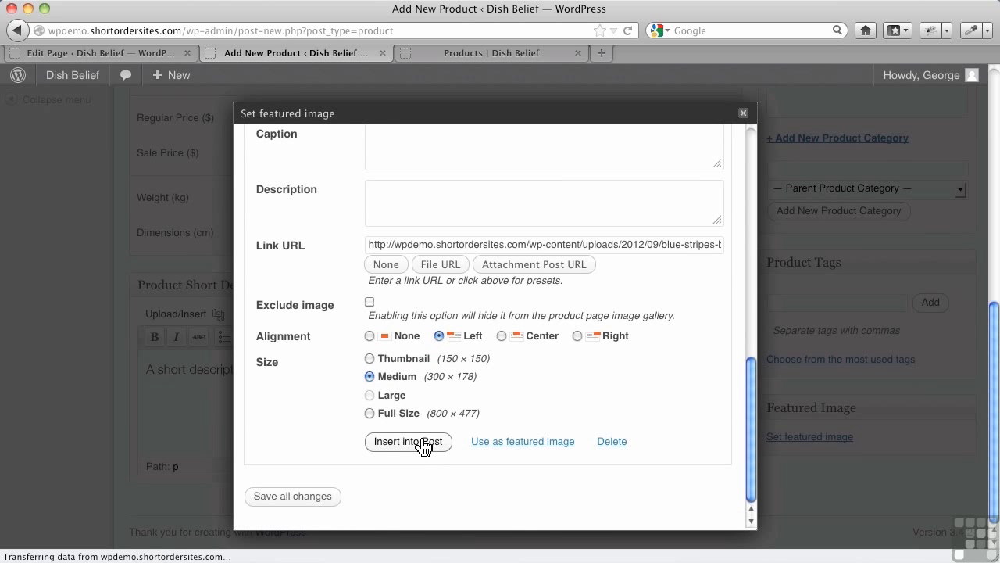
click(541, 443)
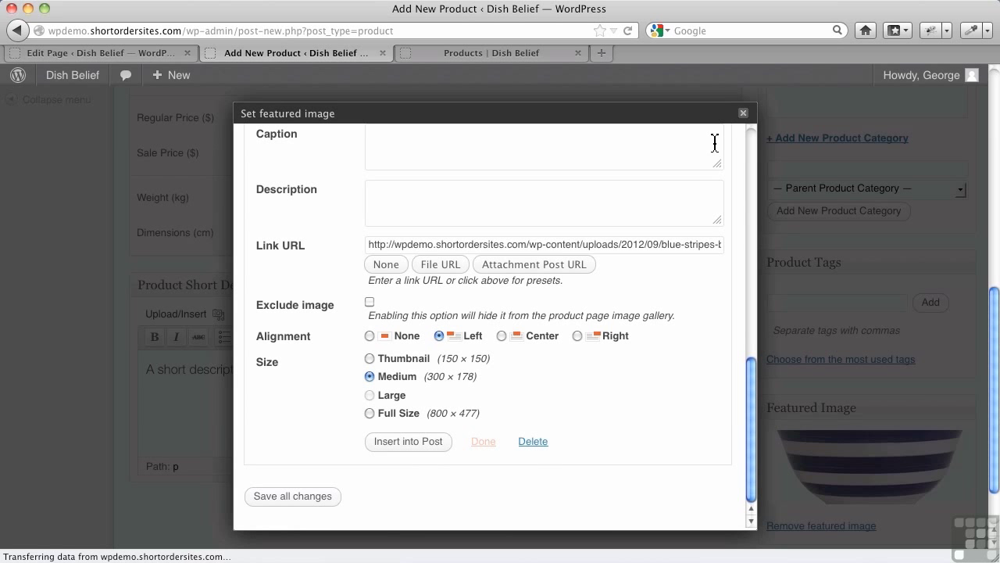
click(742, 115)
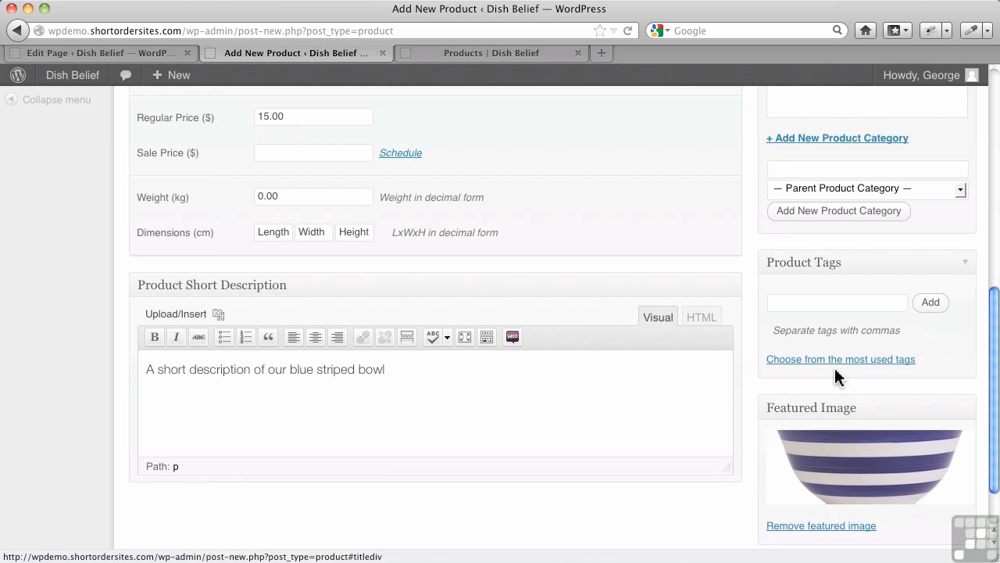
scroll(819, 395, up, 5)
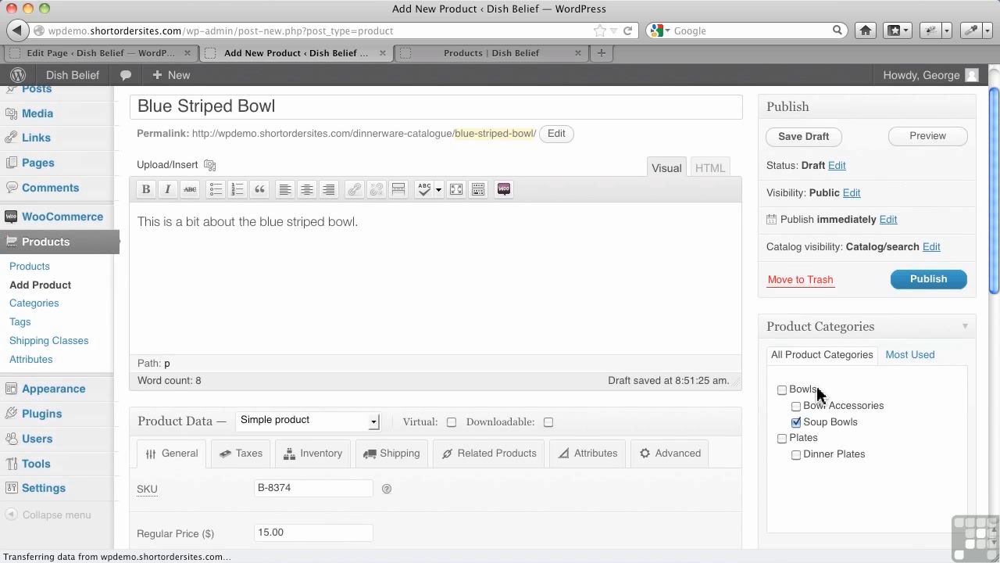
click(925, 318)
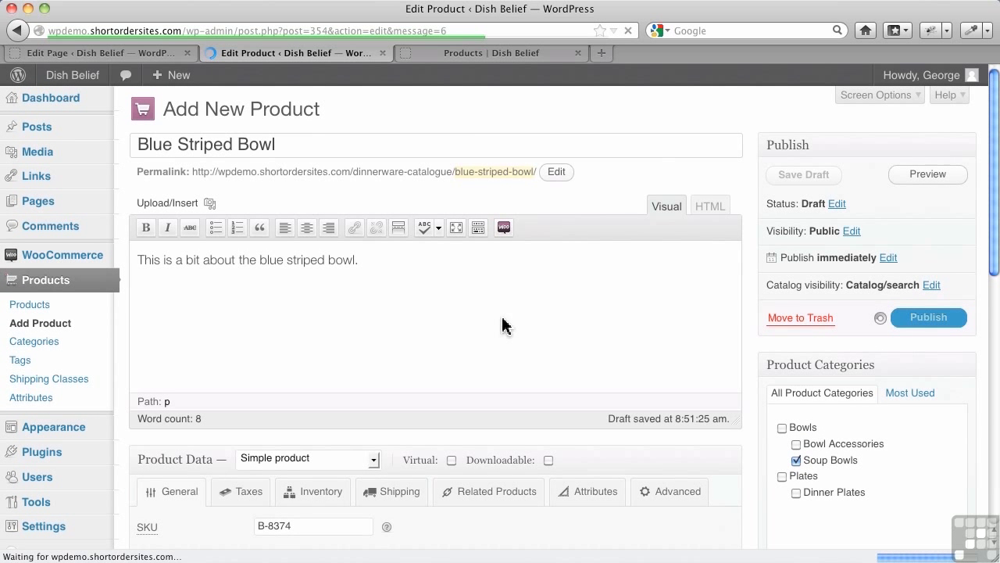
On the storefront, browse Dinnerware Catalogue > Bowls > Soup Bowls to find the $15 Blue Striped Bowl.
click(461, 53)
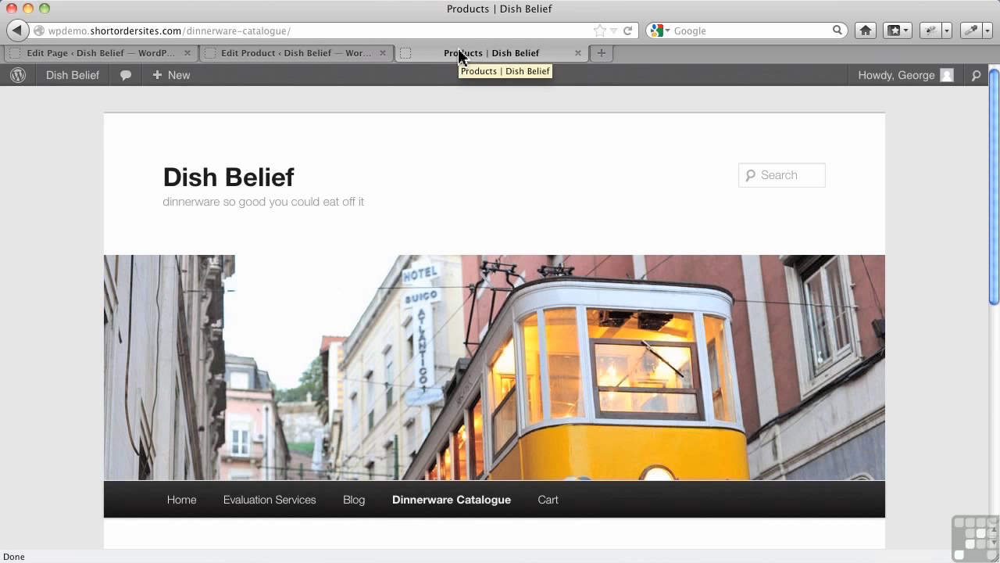
click(497, 509)
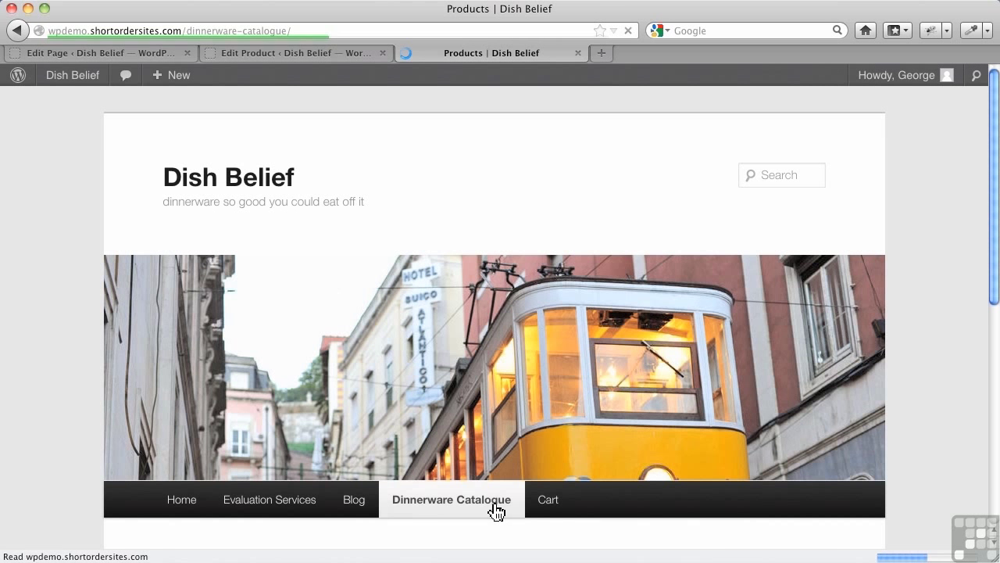
scroll(492, 509, down, 5)
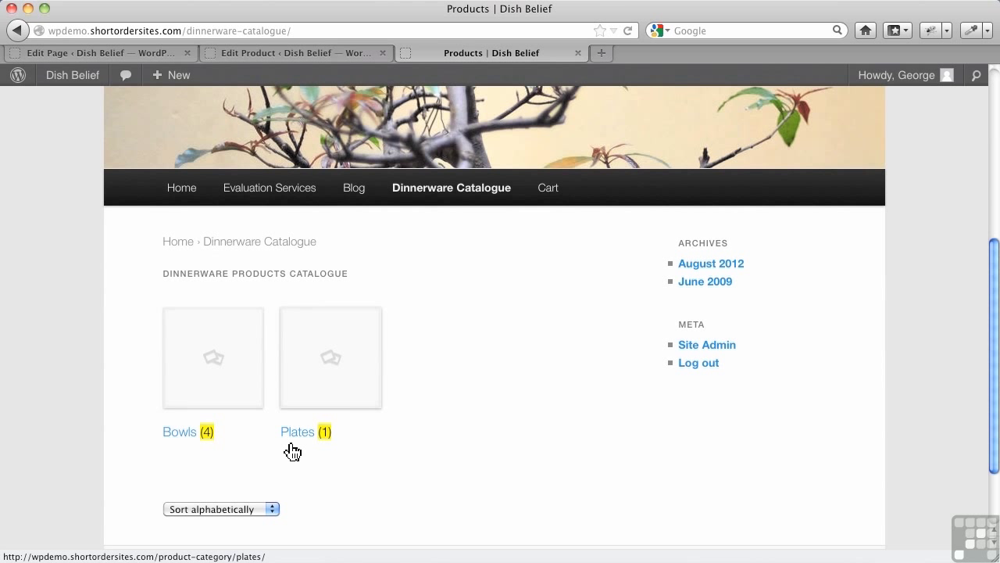
click(181, 436)
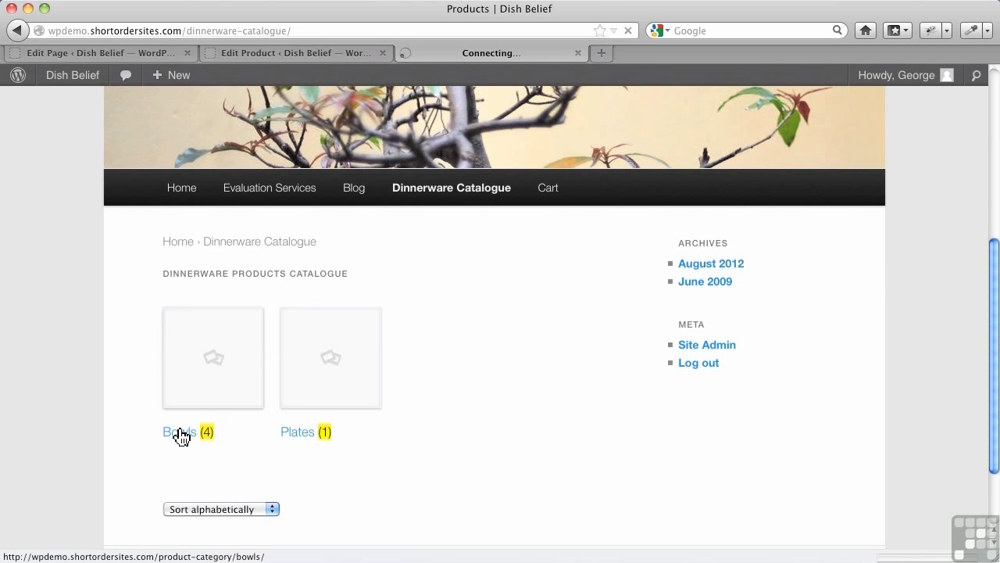
scroll(187, 439, down, 5)
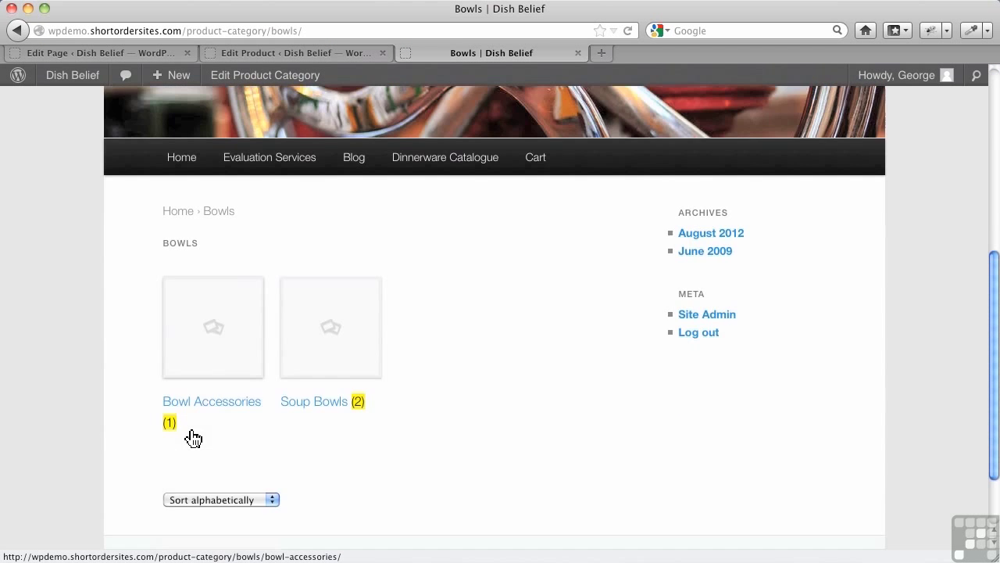
scroll(194, 438, down, 2)
click(330, 339)
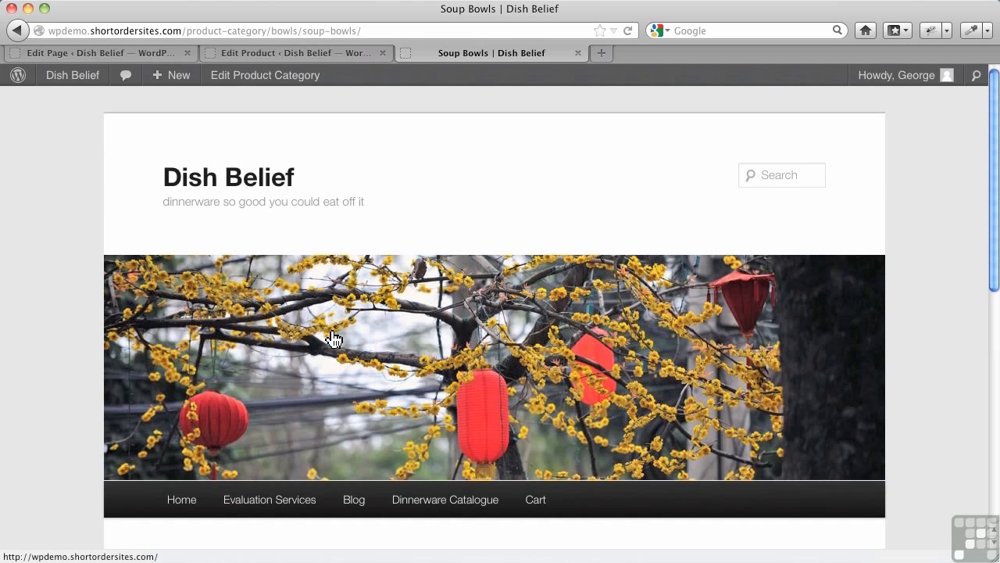
scroll(336, 341, down, 4)
scroll(281, 379, down, 3)
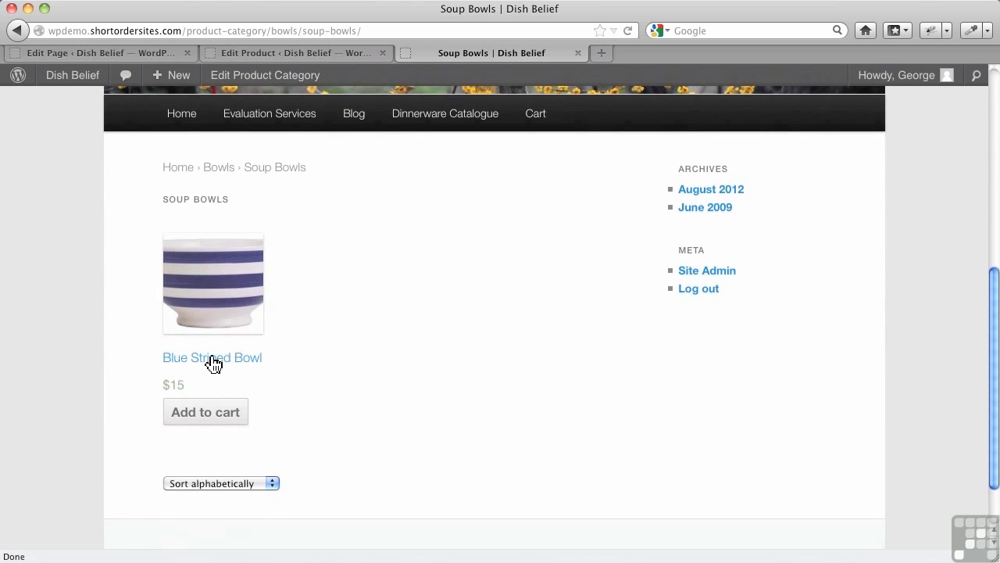
Open the Blue Striped Bowl page and view its $15 price, short description and SKU B-8374.
click(238, 297)
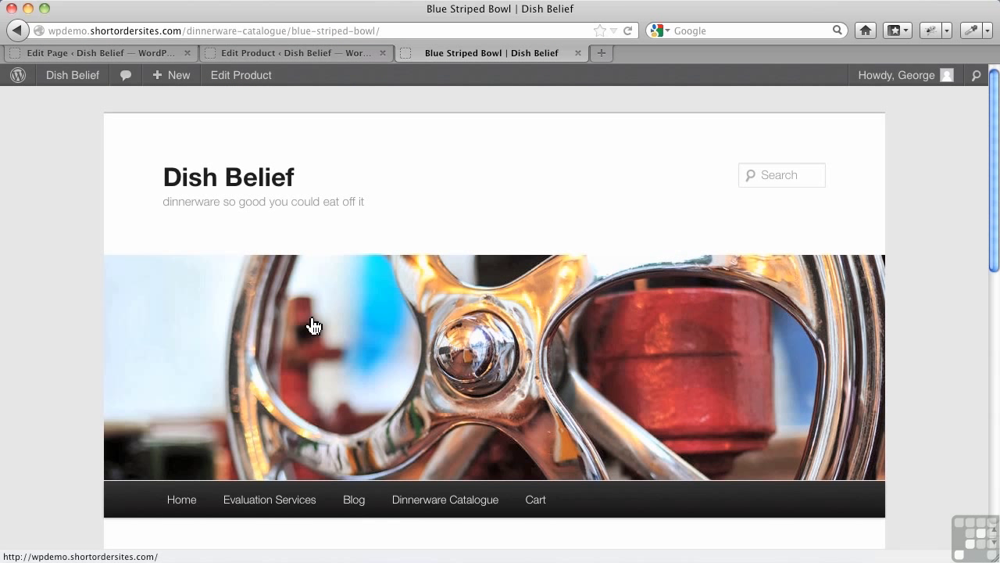
scroll(452, 407, down, 8)
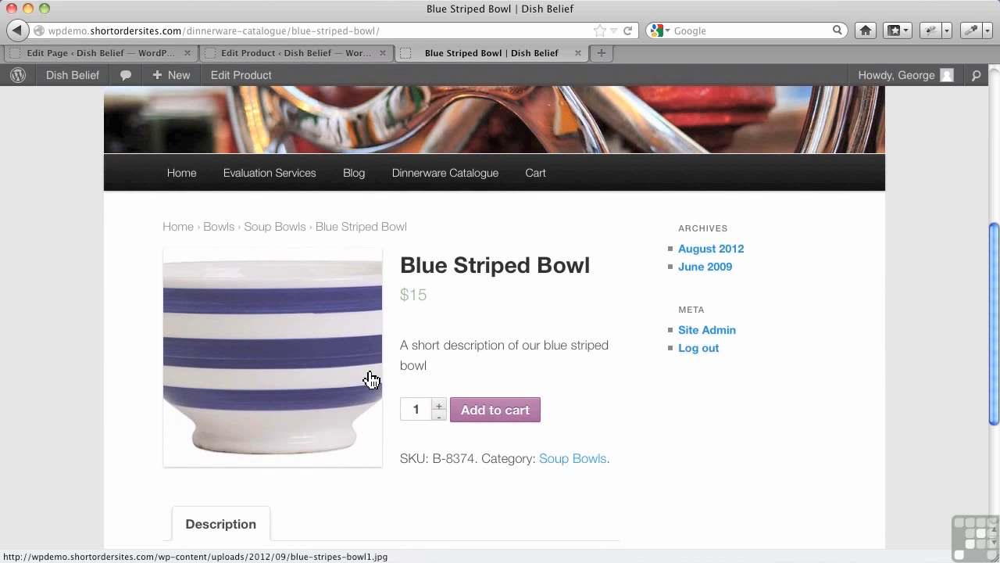
scroll(297, 384, down, 2)
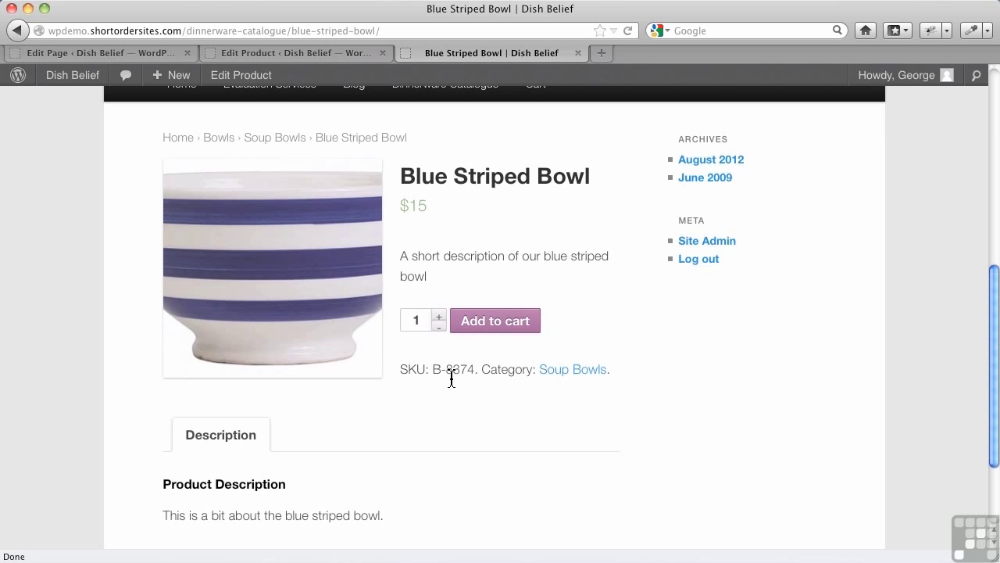
Add one Blue Striped Bowl to the cart from its product page.
click(489, 331)
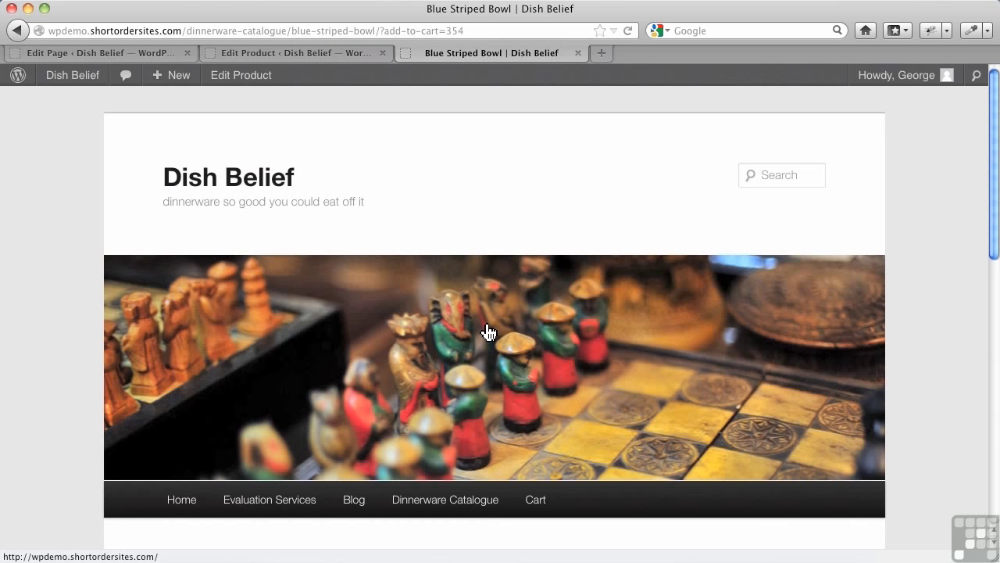
scroll(481, 391, down, 5)
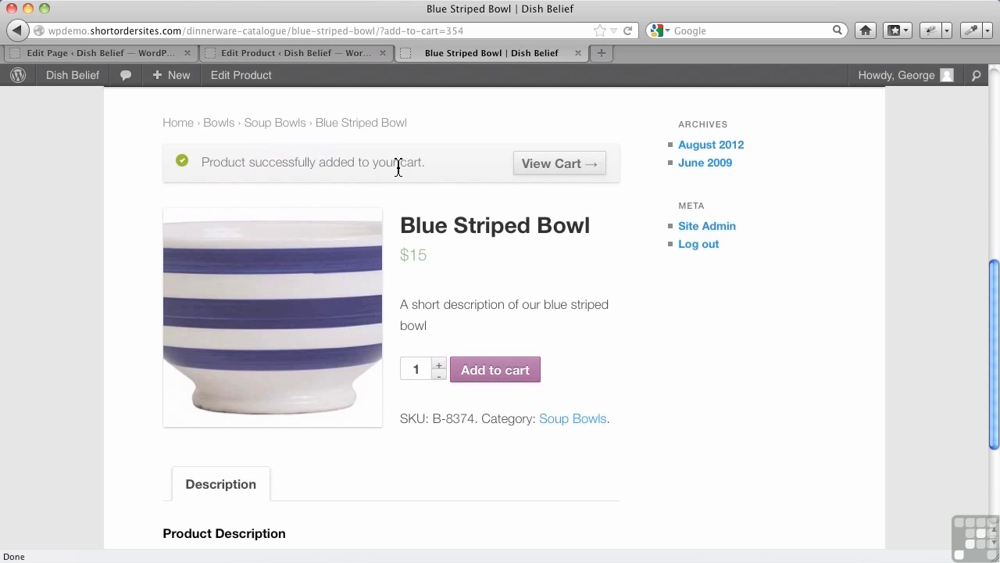
View the cart showing one Blue Striped Bowl at $15 with a $15 total.
click(540, 173)
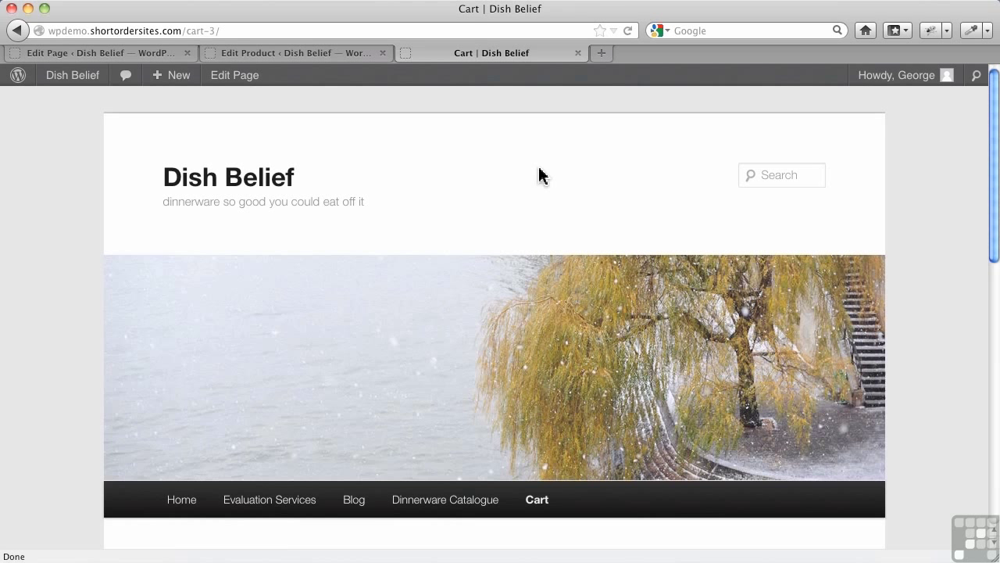
scroll(478, 250, down, 4)
scroll(416, 357, down, 3)
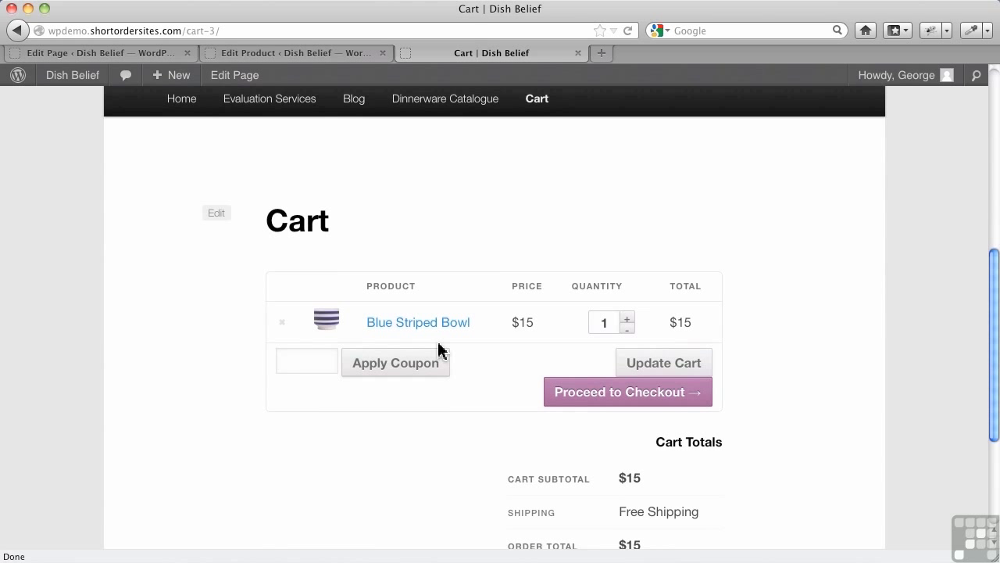